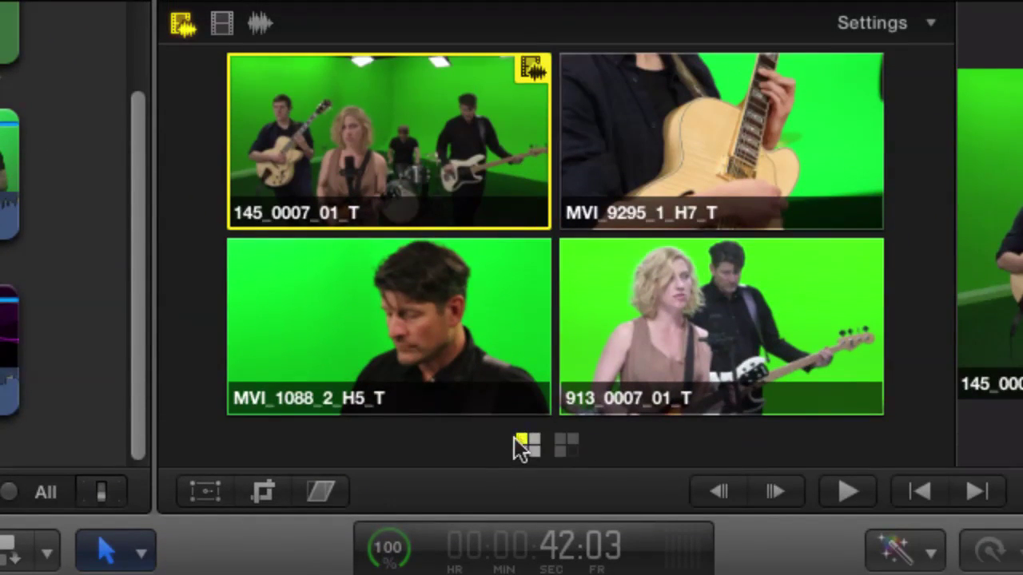
- Switch the angle viewer to its second bank: Heaven B Click T, TLB_Visuals 1, MVI_2332_5D_H7_T1
left_click(568, 443)
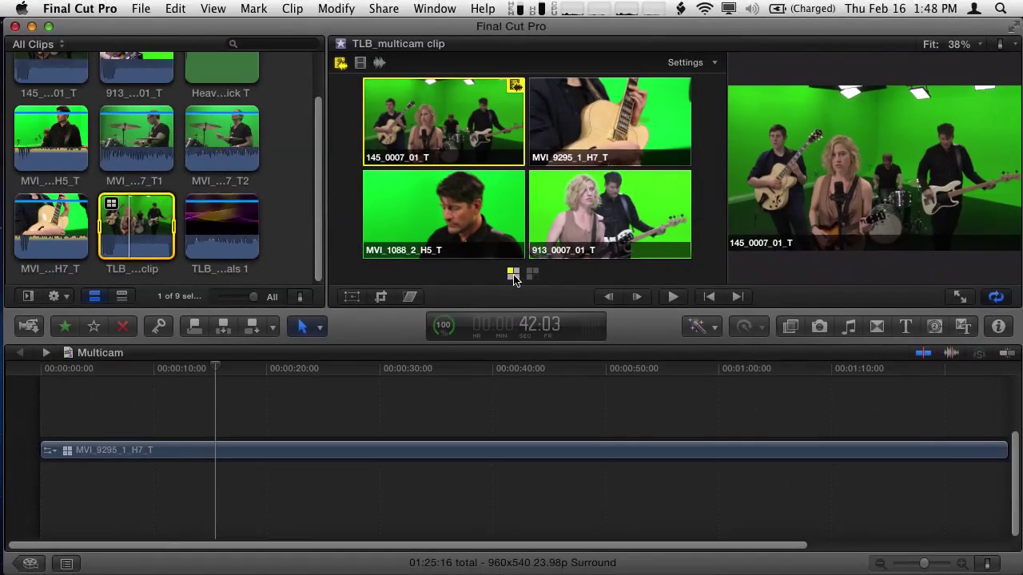
- Flip between the two angle banks, then set the angle viewer display to 9 Angles
left_click(533, 274)
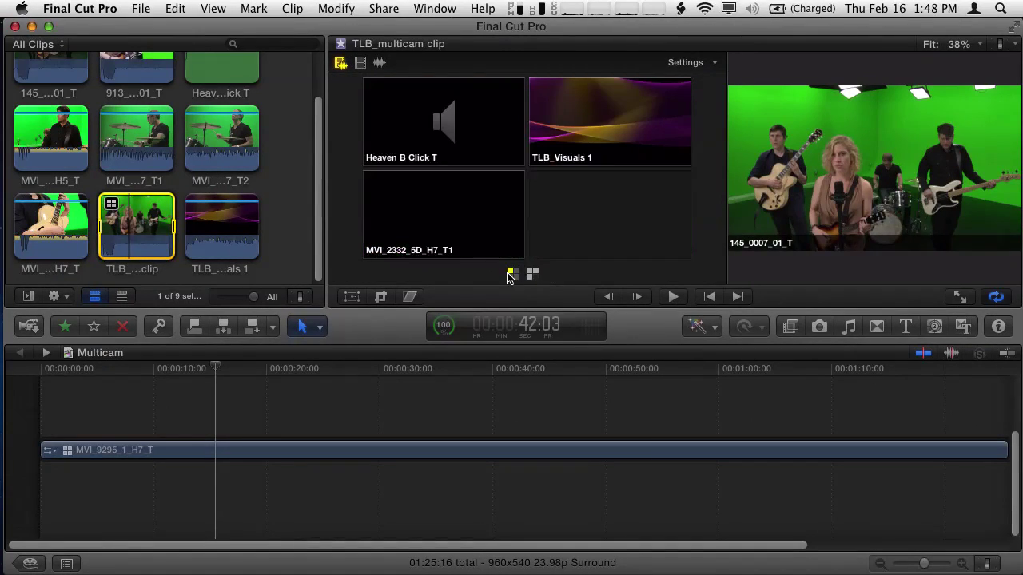
left_click(510, 274)
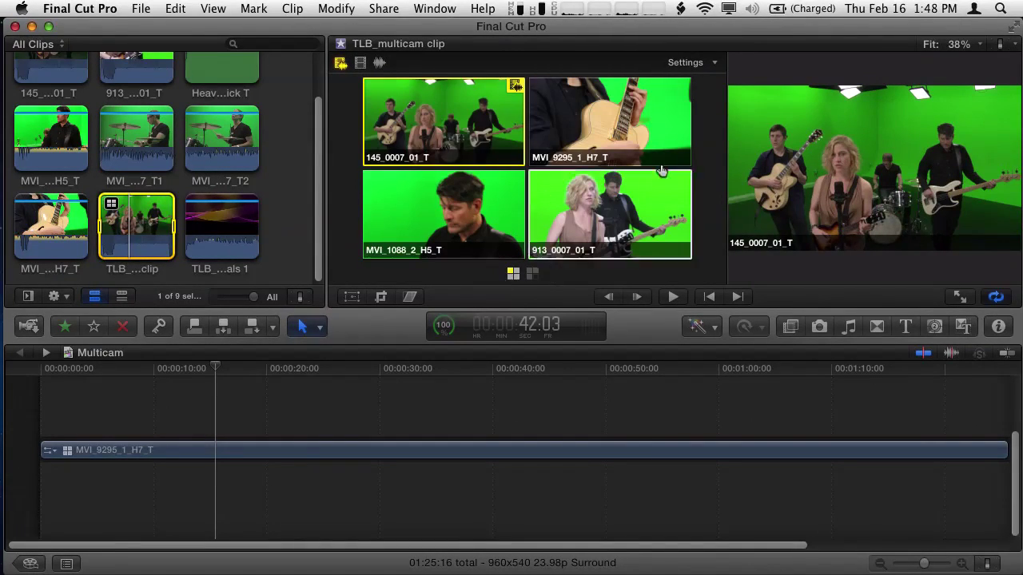
left_click(703, 64)
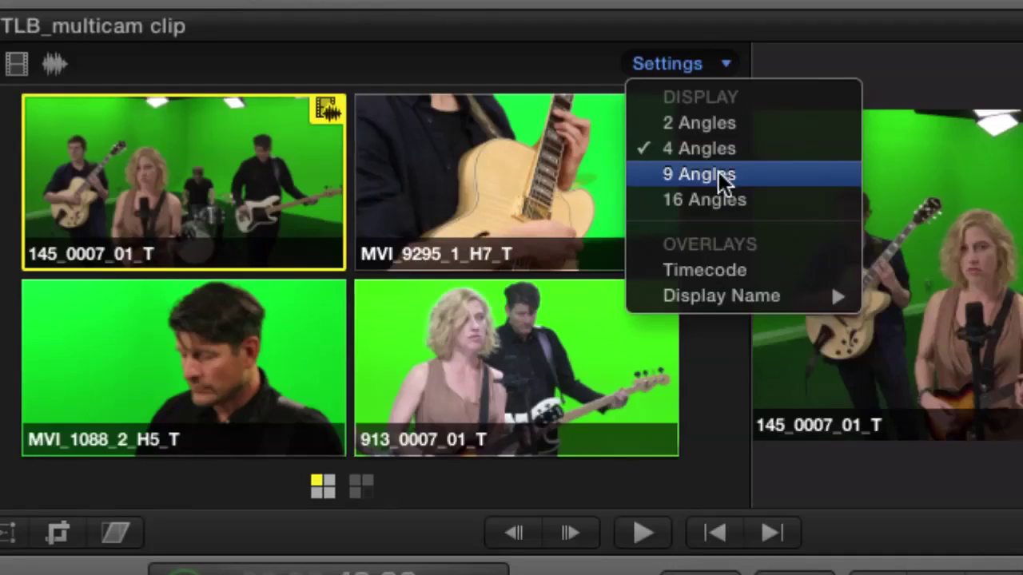
left_click(718, 172)
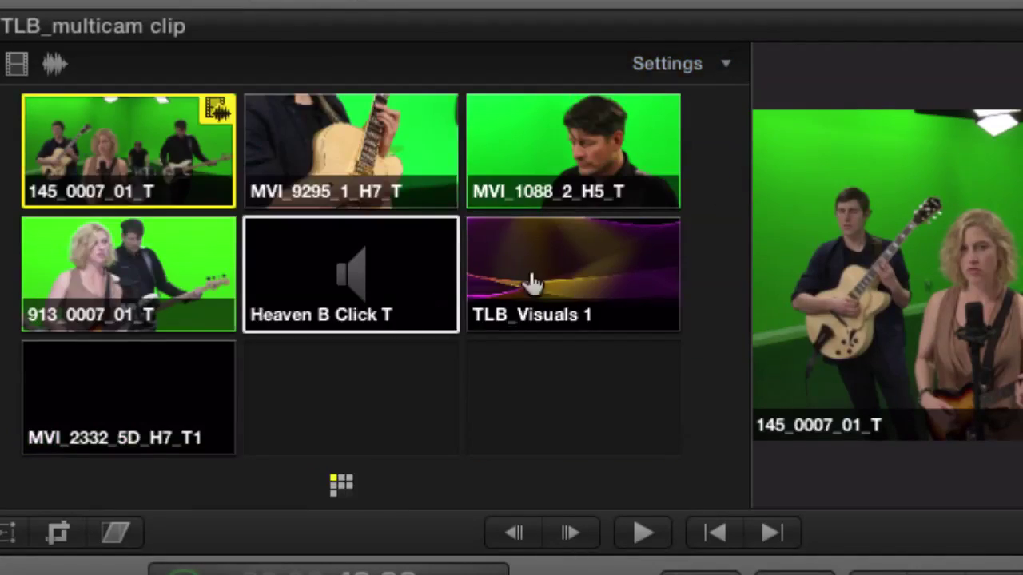
left_click(722, 66)
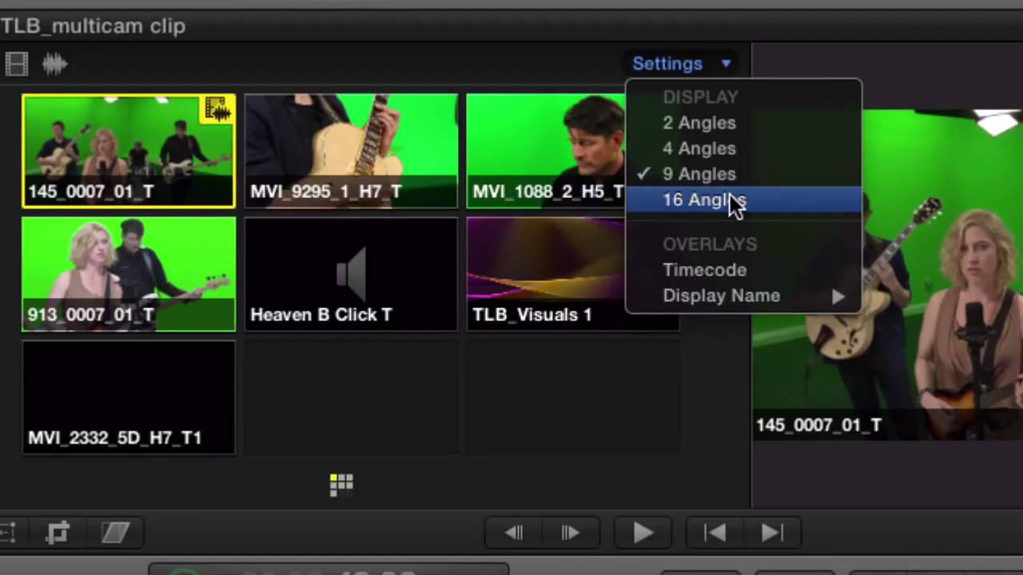
left_click(407, 382)
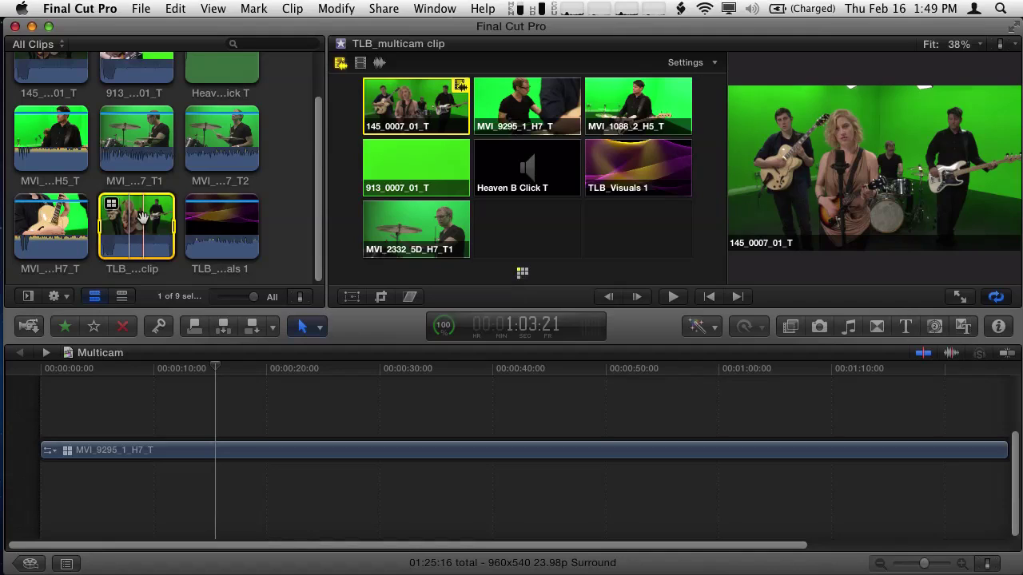
- Focus the Multicam project timeline so the angle viewer follows its clip, with MVI_9295_1_H7_T active
left_click(96, 411)
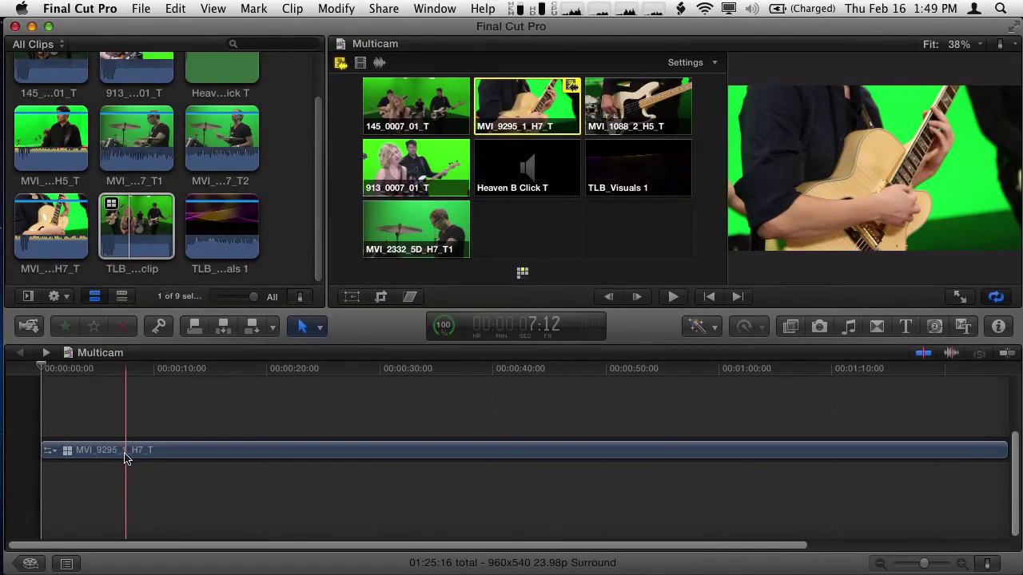
- Set timeline clip appearance to filmstrips with waveforms and increase the clip height
left_click(990, 564)
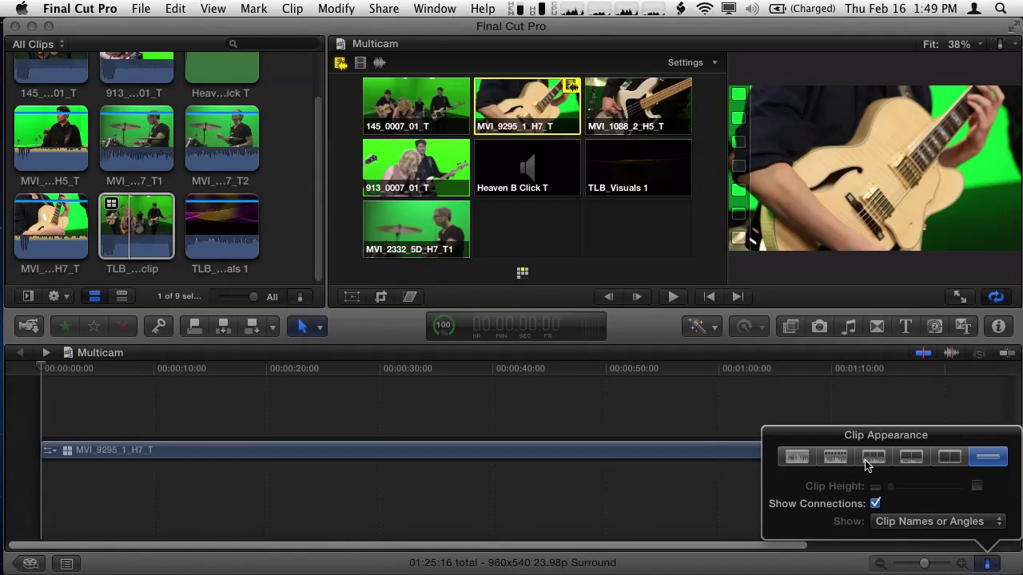
left_click(912, 457)
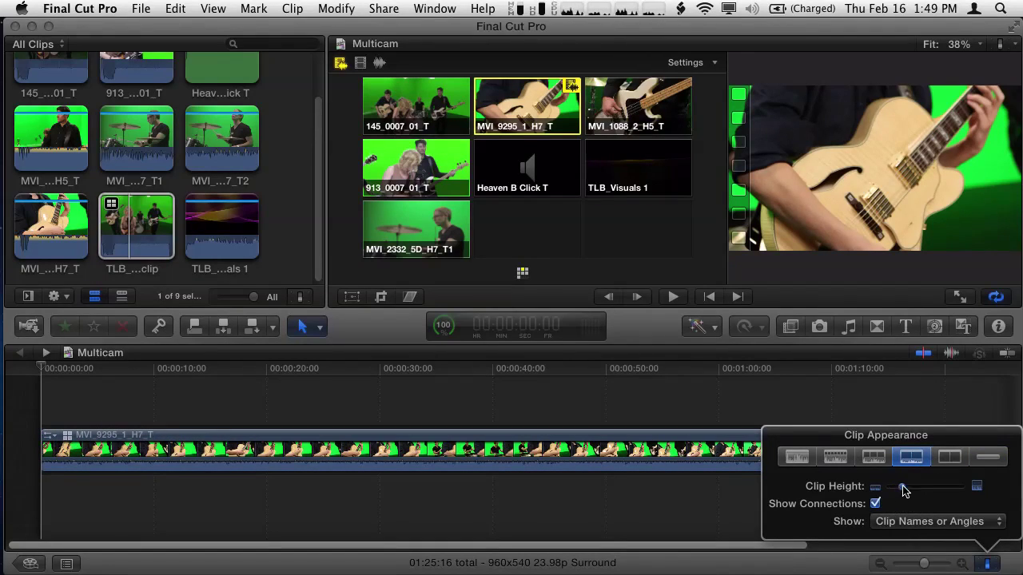
left_click_drag(919, 490, 924, 491)
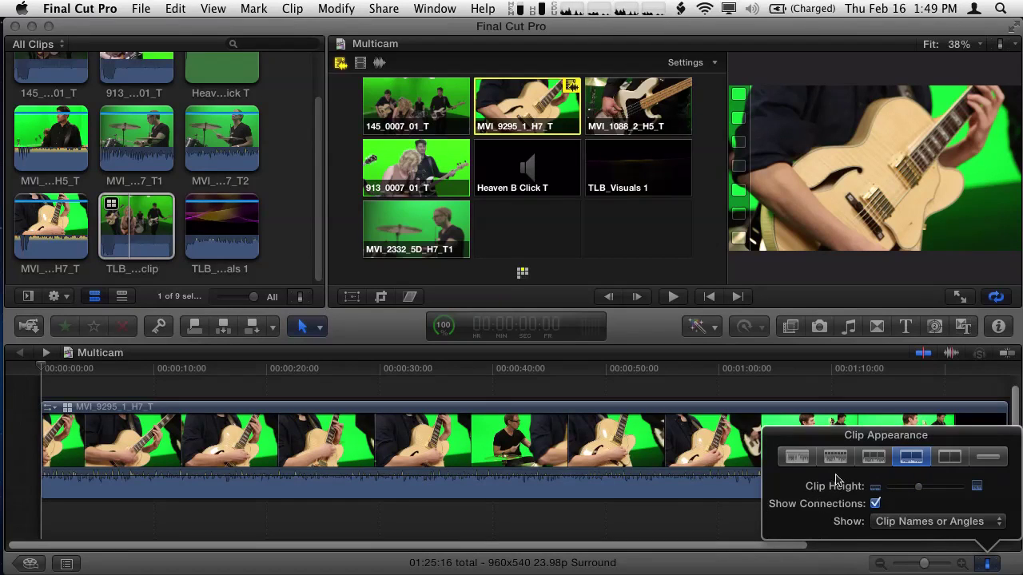
left_click(647, 516)
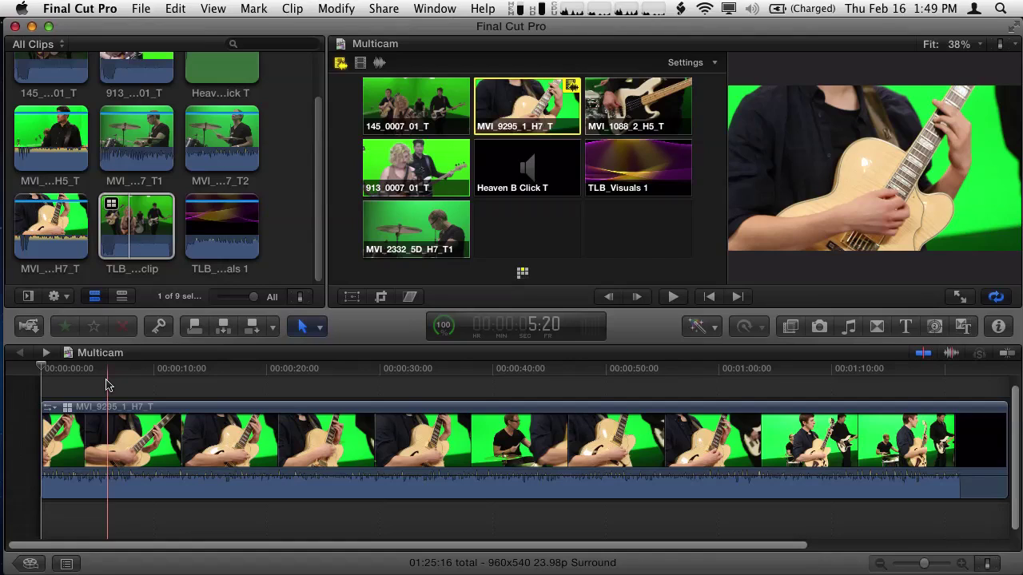
- Open TLB_multicam in the angle editor and rename the MVI_9295_1_H7_T angle to Main
left_click(152, 410)
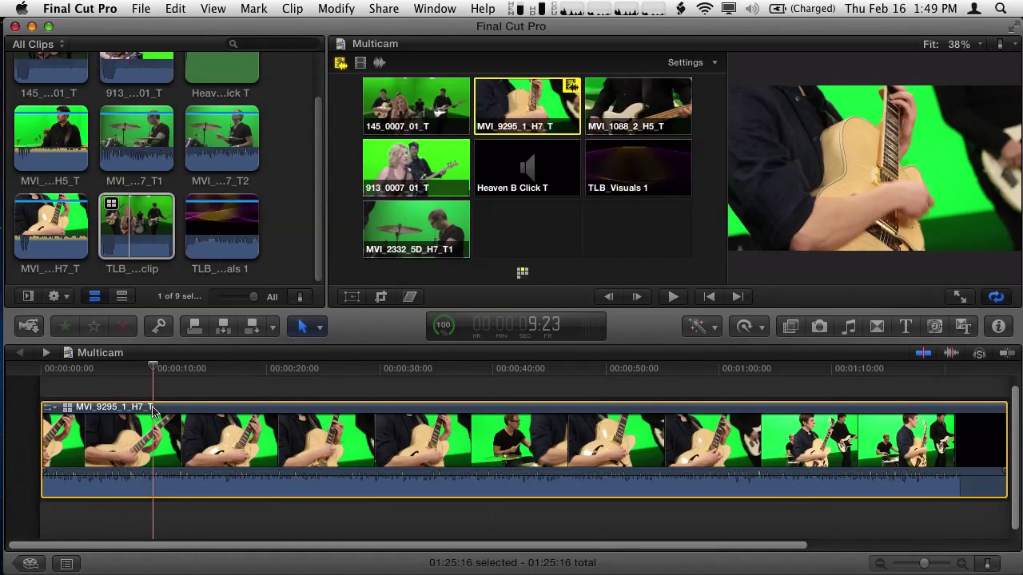
left_click(188, 412)
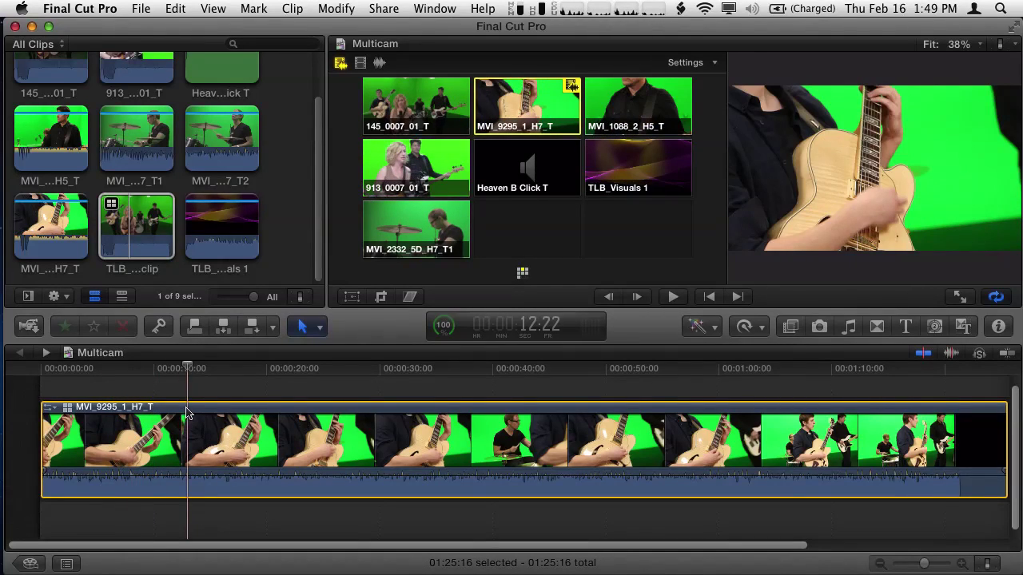
double_click(133, 224)
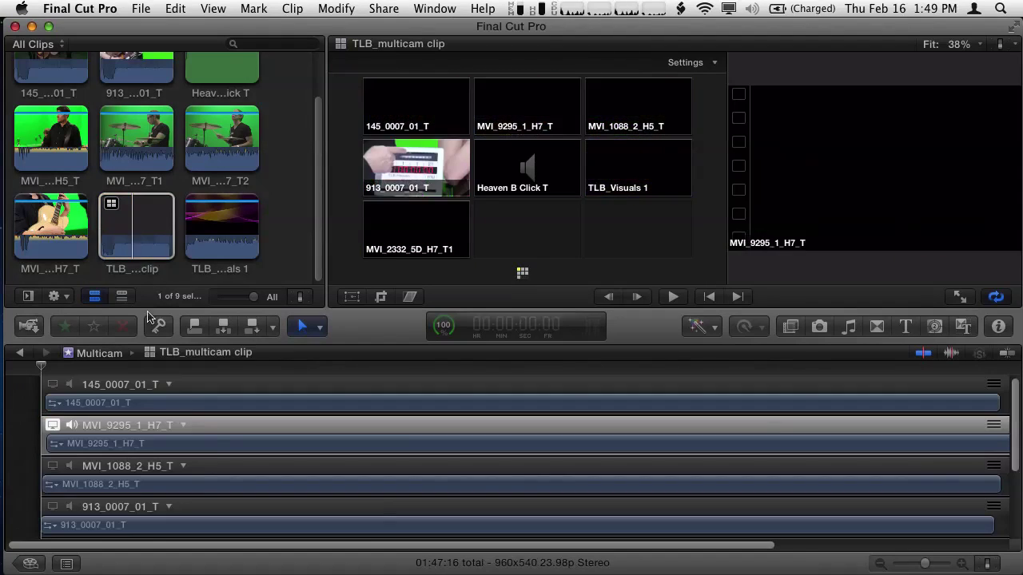
scroll(192, 387, "down", 5)
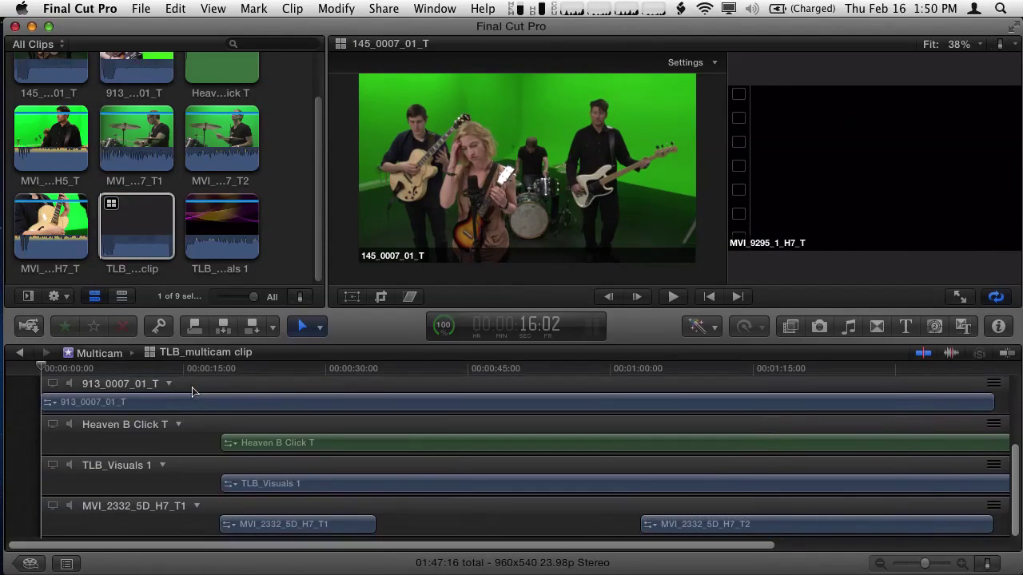
scroll(191, 387, "up", 3)
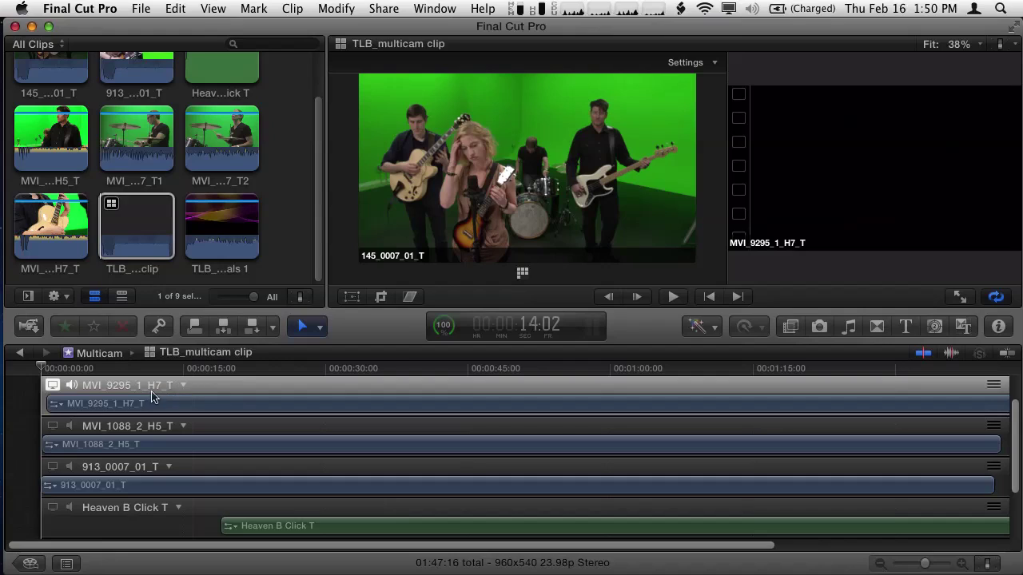
double_click(125, 429)
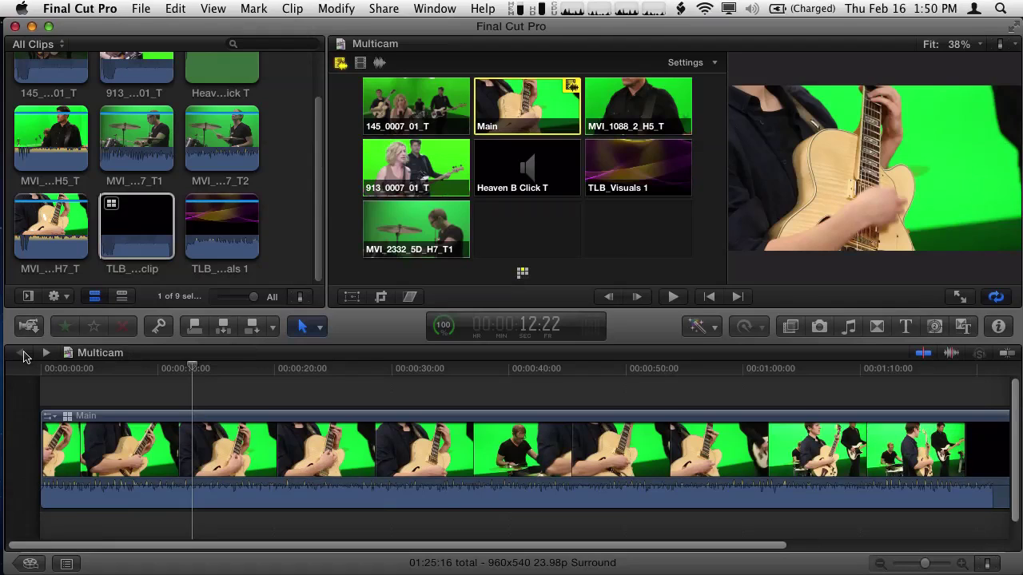
- Scrub the playhead to about 14 seconds and load the browser's TLB_multicam clip into the angle viewer
left_click_drag(184, 358, 272, 371)
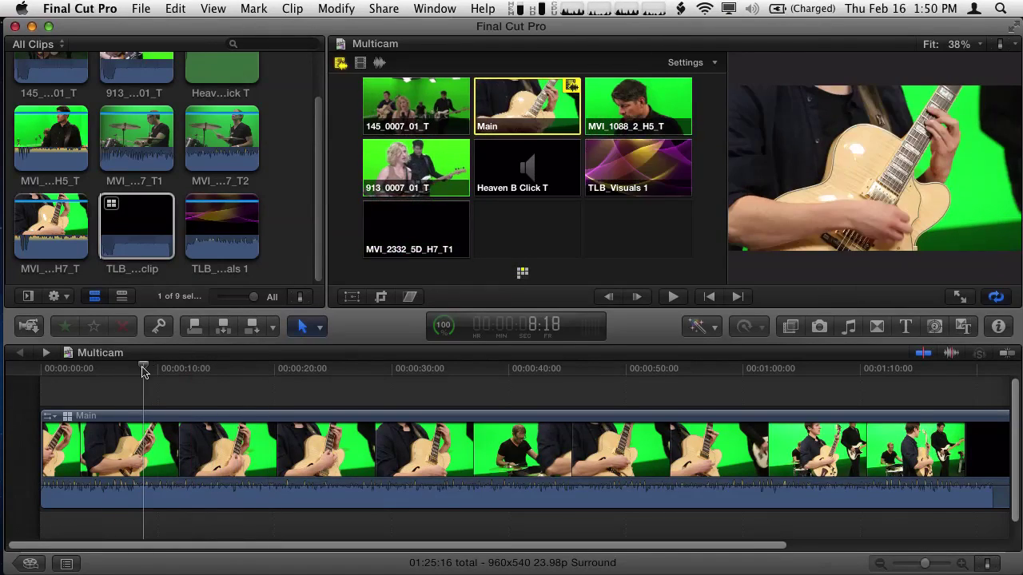
left_click_drag(143, 372, 191, 375)
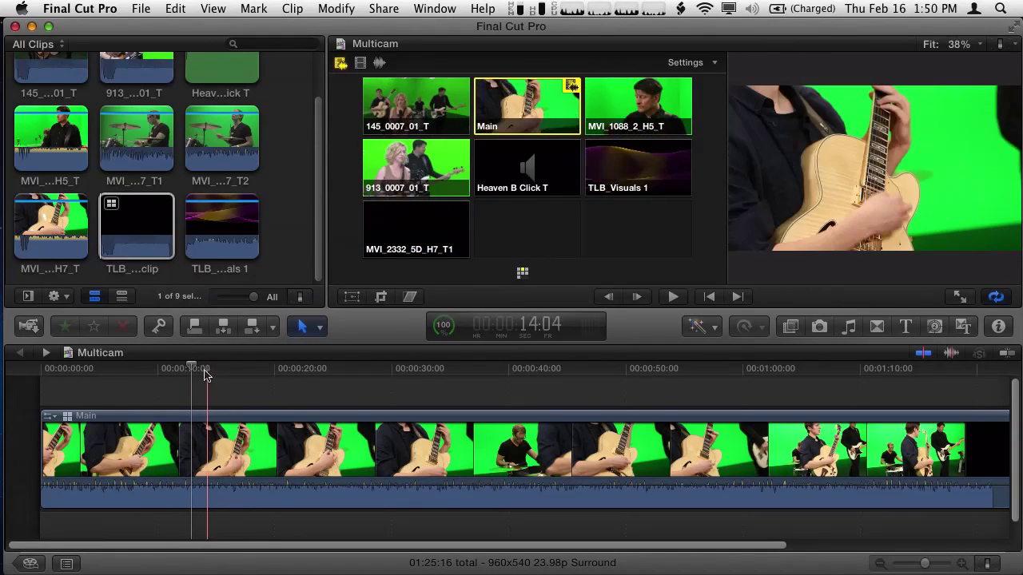
left_click(206, 376)
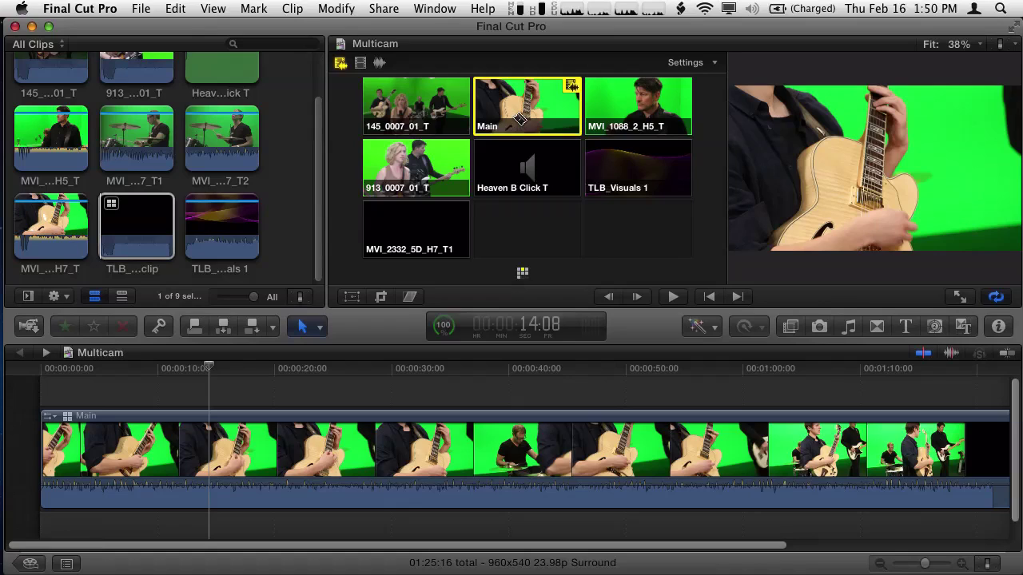
left_click(145, 209)
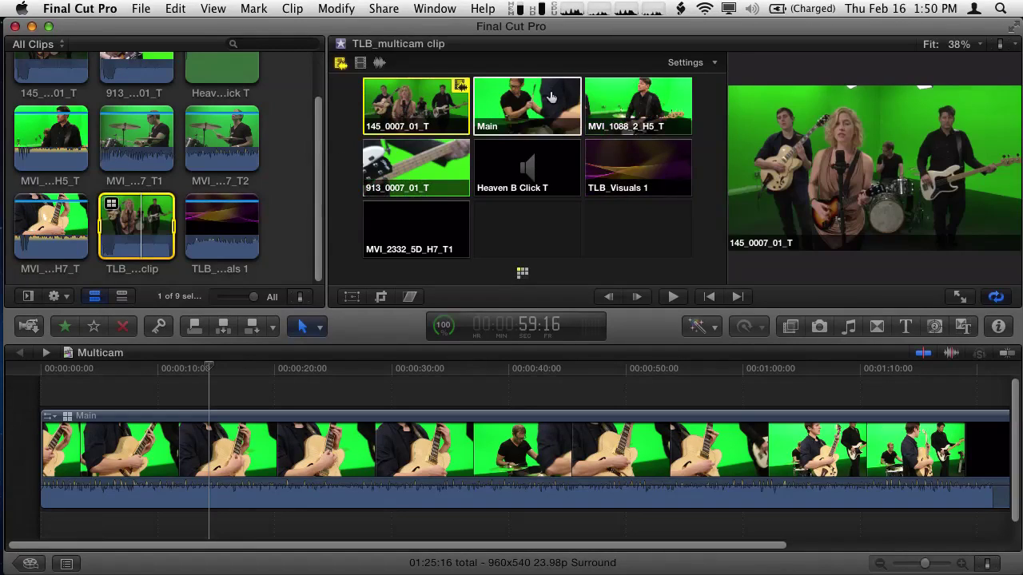
left_click(688, 62)
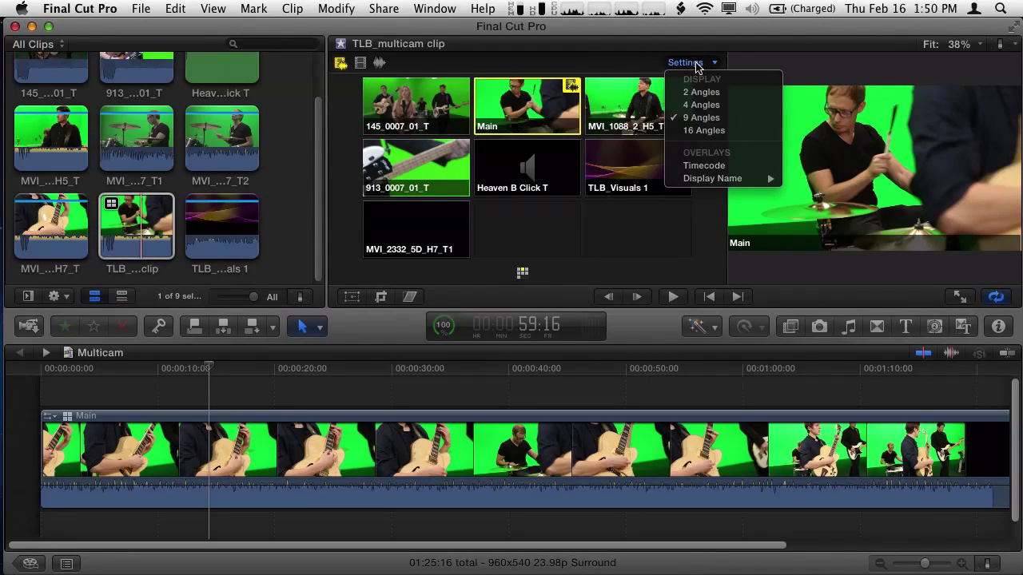
mouse_move(727, 178)
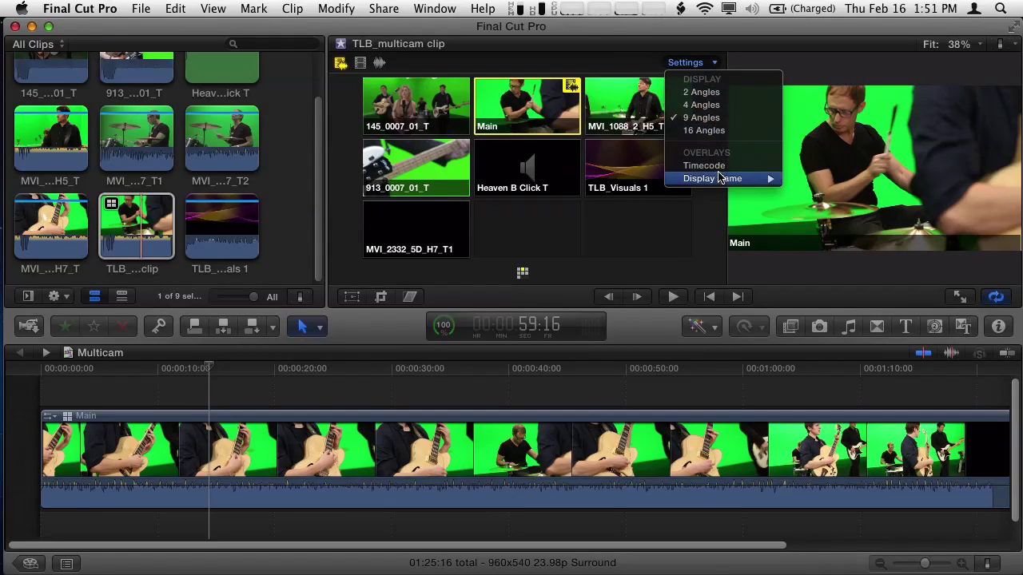
mouse_move(751, 181)
left_click(586, 238)
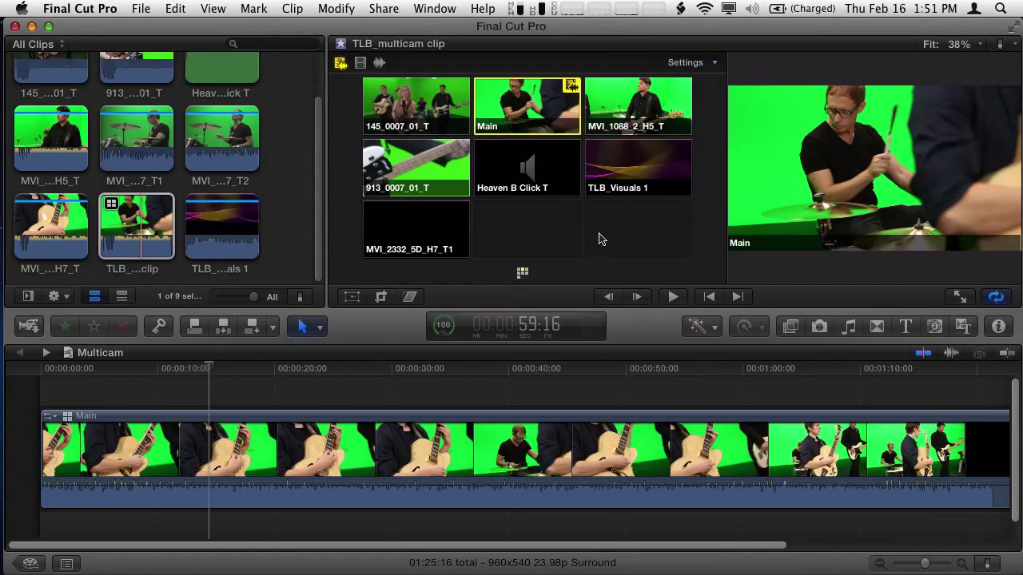
left_click(123, 228)
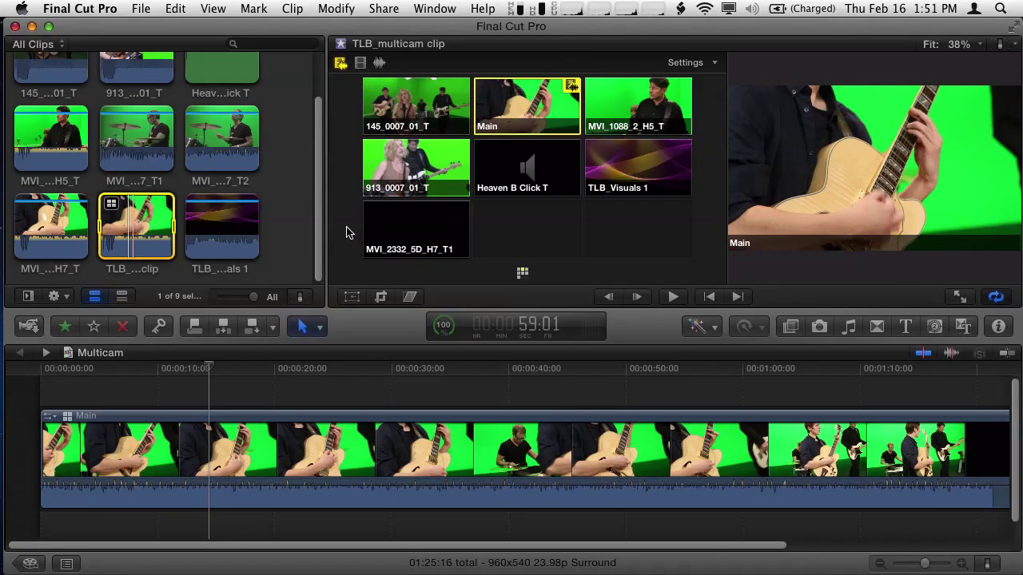
- Reload TLB_multicam into the angle viewer and make MVI_1088_2_H5_T its active angle
left_click(222, 389)
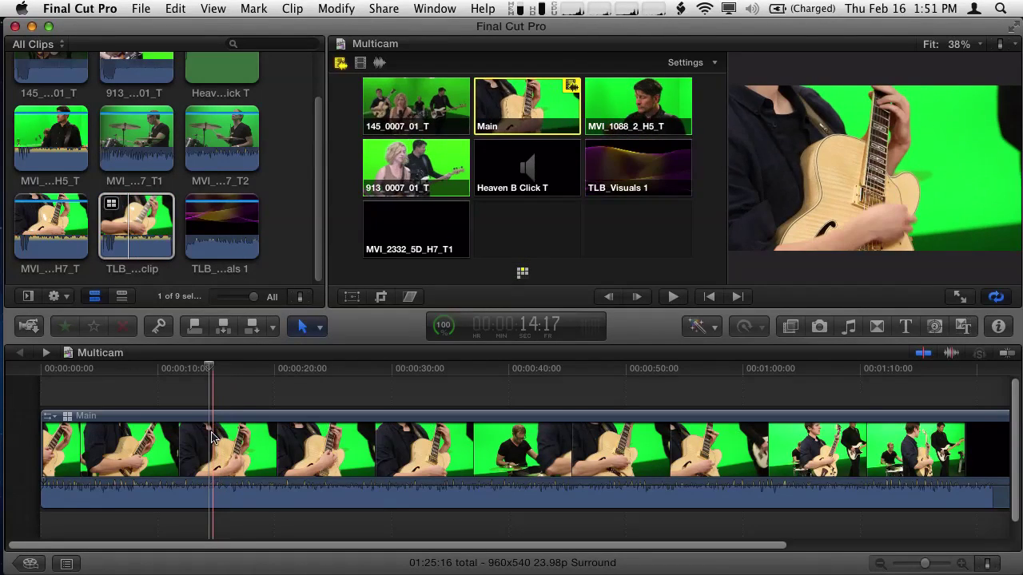
left_click(126, 221)
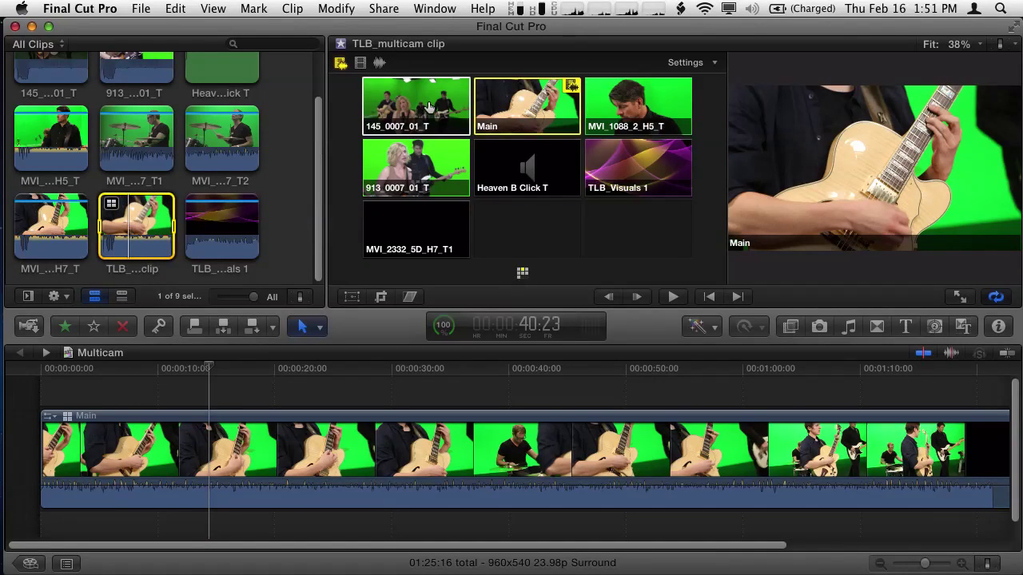
left_click(622, 107)
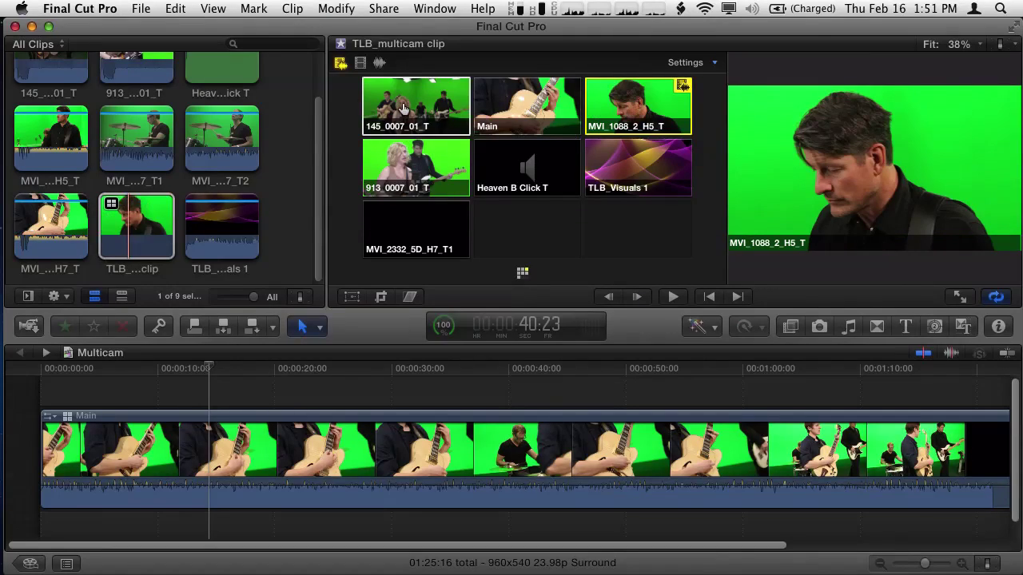
- Preview MVI_2332_5D_H7_T1, Heaven B Click T, TLB_Visuals 1 and MVI_1088_2_H5_T, then select the timeline's Main clip
left_click(405, 172)
left_click(414, 232)
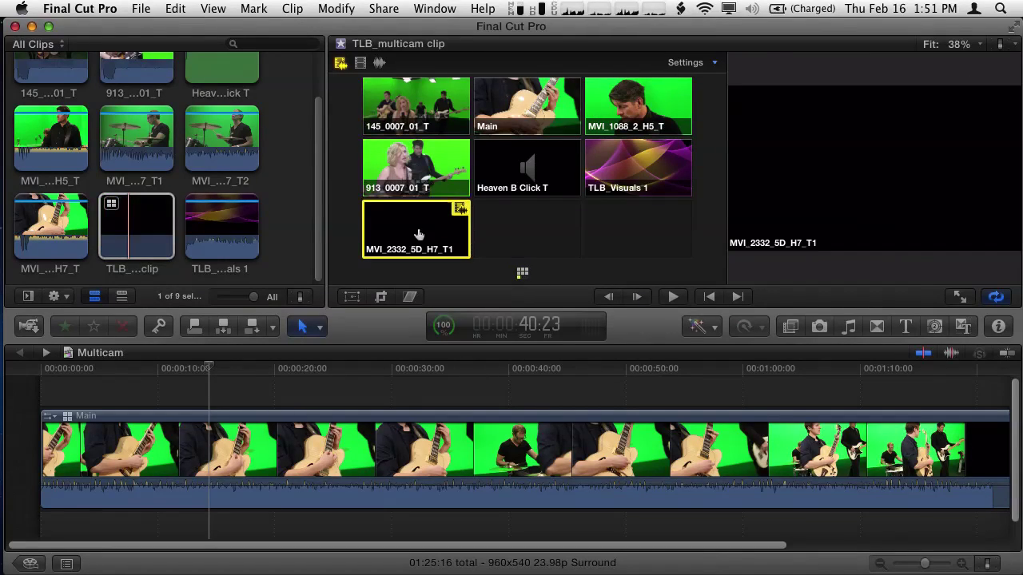
left_click(535, 153)
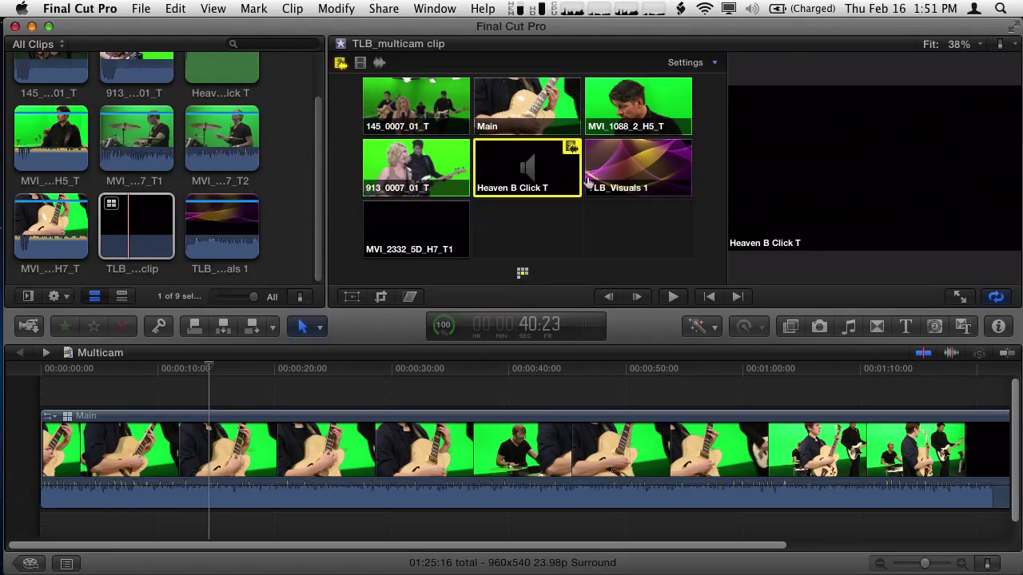
left_click(630, 169)
left_click(649, 112)
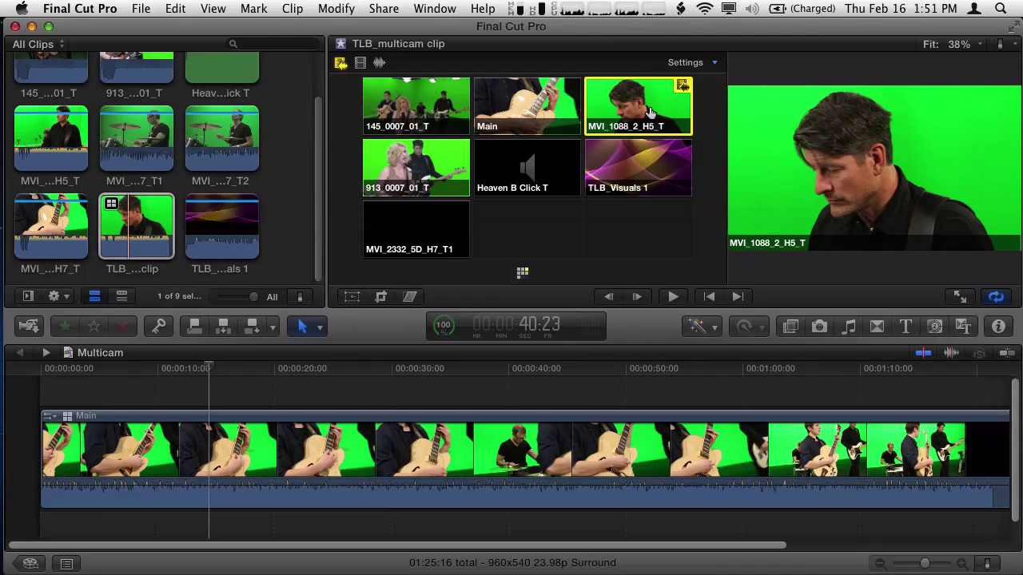
left_click(320, 388)
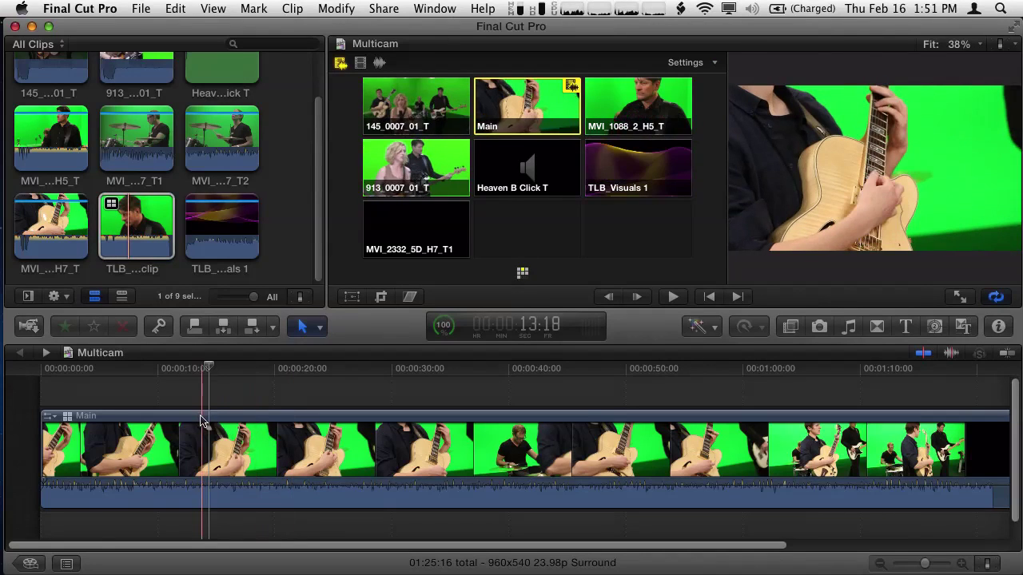
left_click(201, 421)
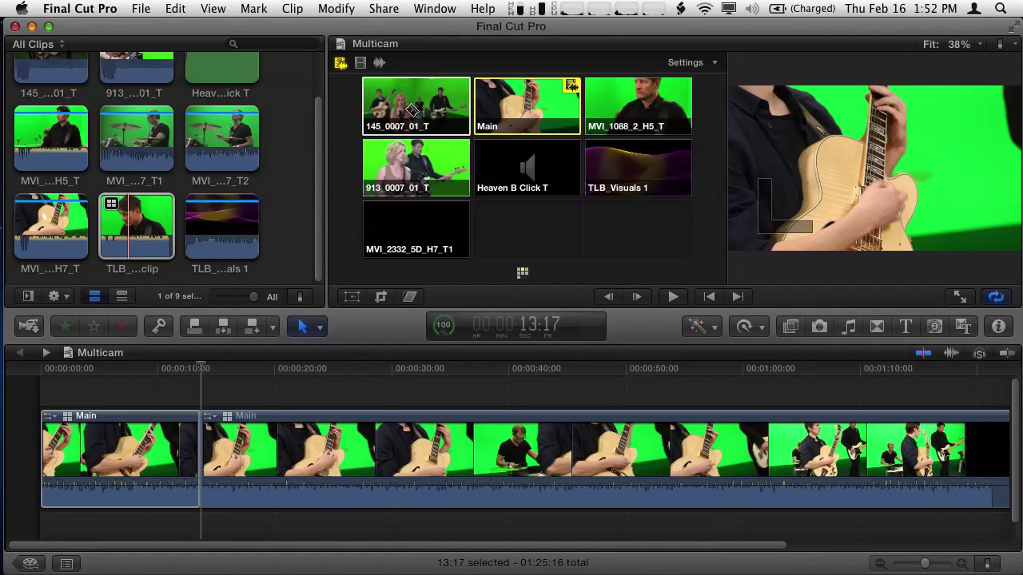
- Switch the segment after the 13:17 cut to the 145_0007_01_T angle and skim across the cut
left_click(411, 109)
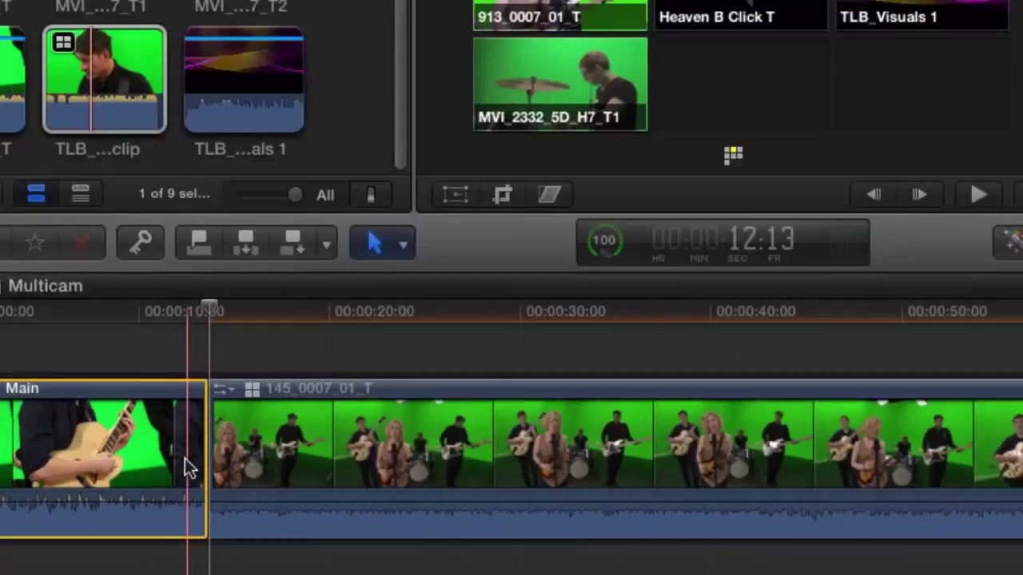
scroll(184, 463, "down", 2)
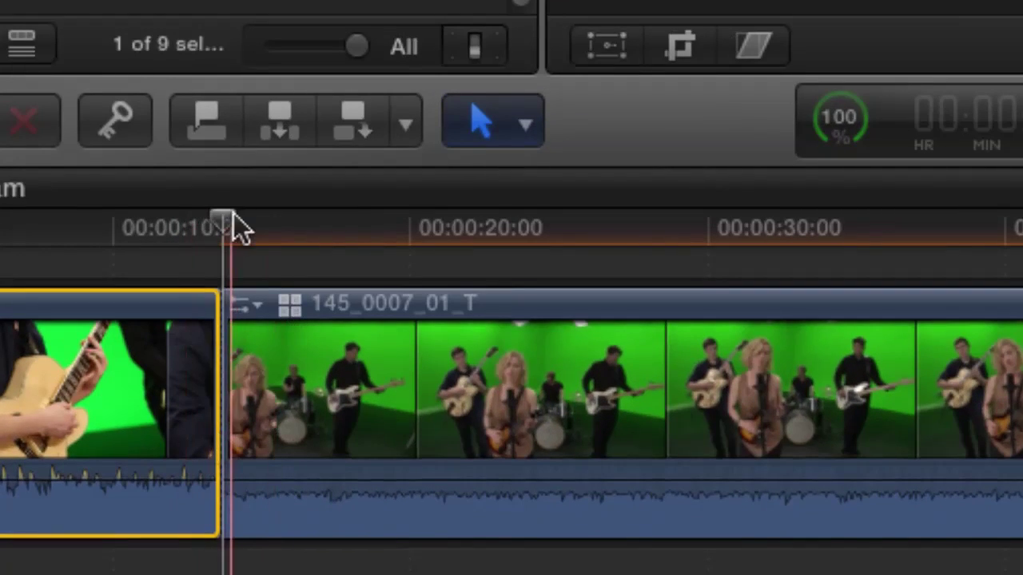
mouse_move(236, 228)
left_mouse_down()
mouse_move(292, 233)
mouse_move(198, 238)
left_mouse_up()
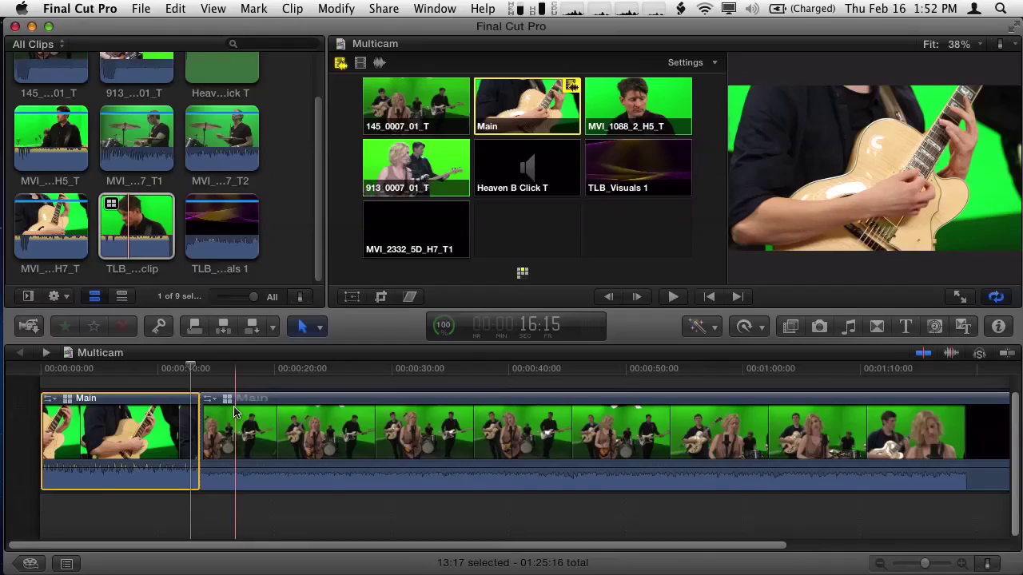
- Undo the cut, switch the whole Multicam clip to 145_0007_01_T, then reload TLB_multicam's angles
key("super+z")
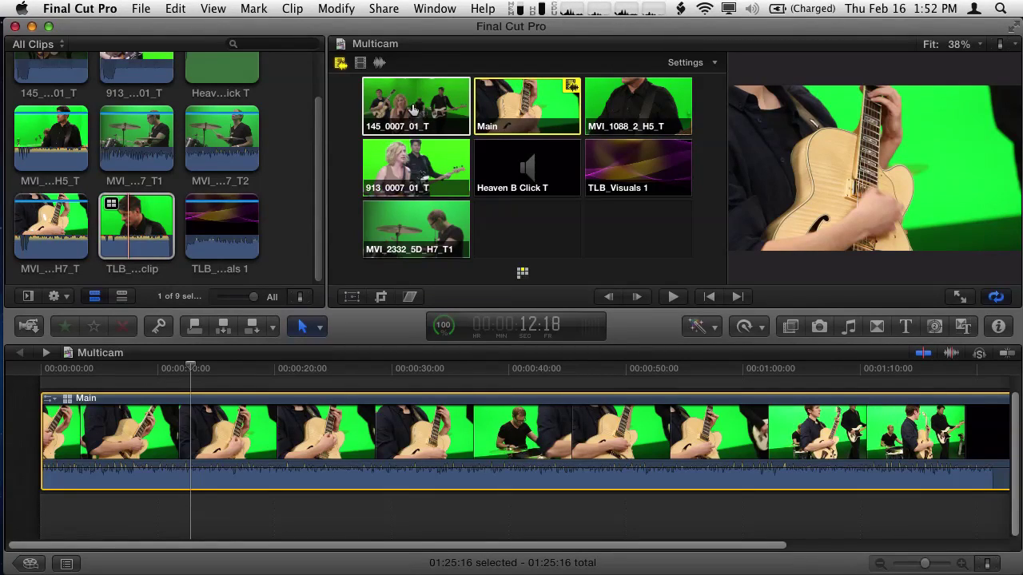
left_click(414, 110)
left_click(189, 443)
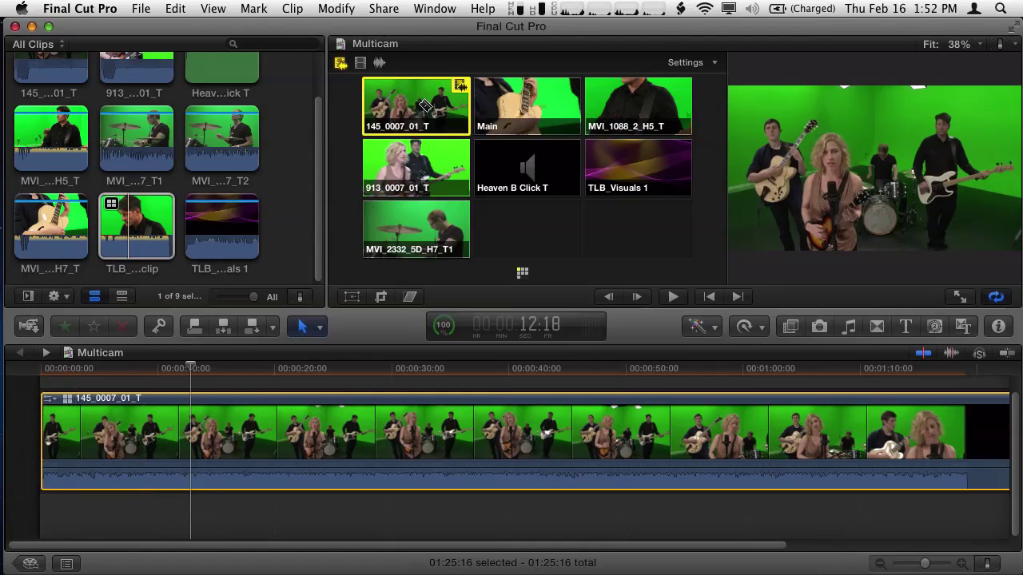
left_click(137, 214)
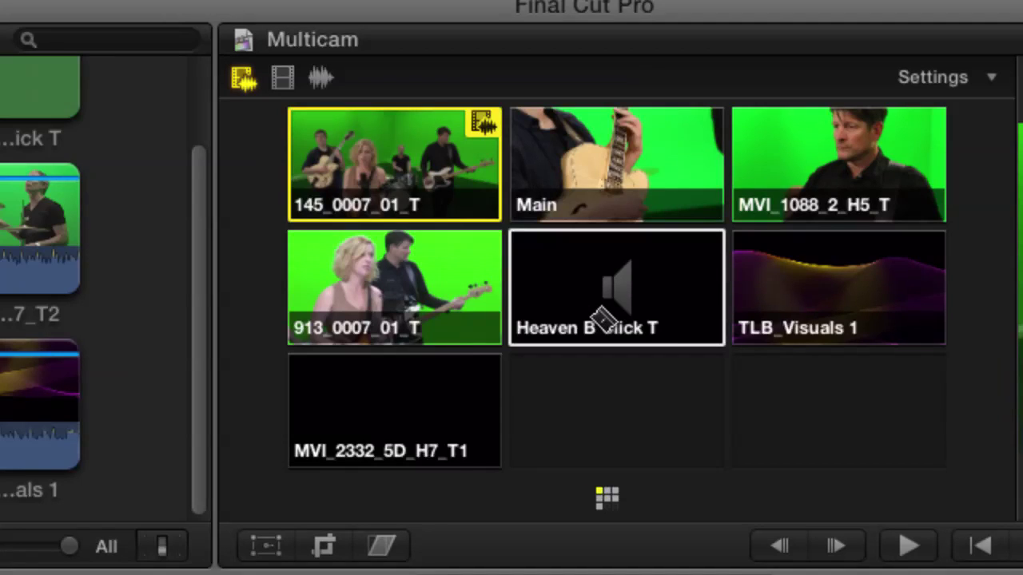
- Enable audio-only angle switching and take the Multicam clip's audio from Heaven B Click T
left_click_drag(597, 285, 599, 286)
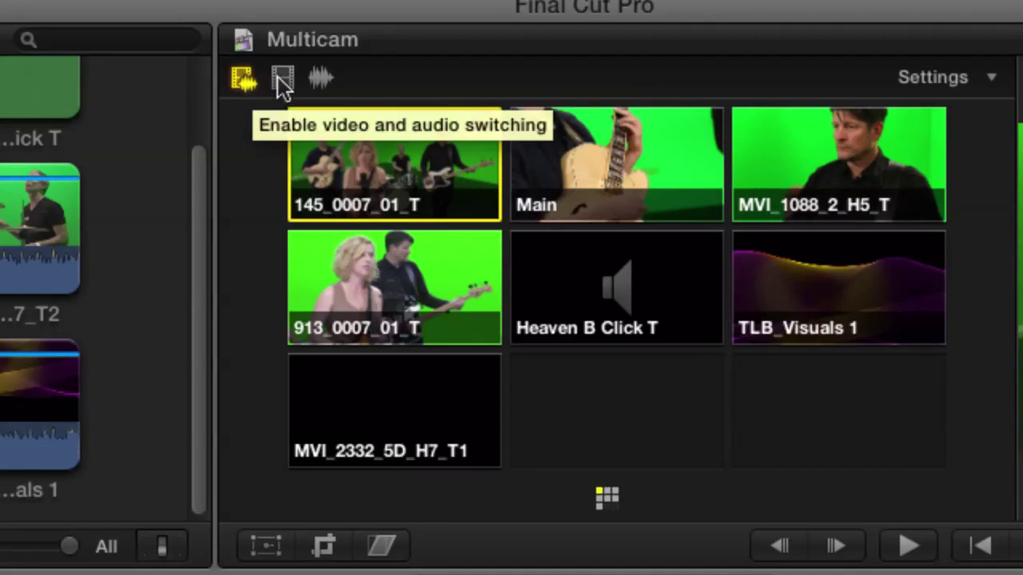
left_click(320, 75)
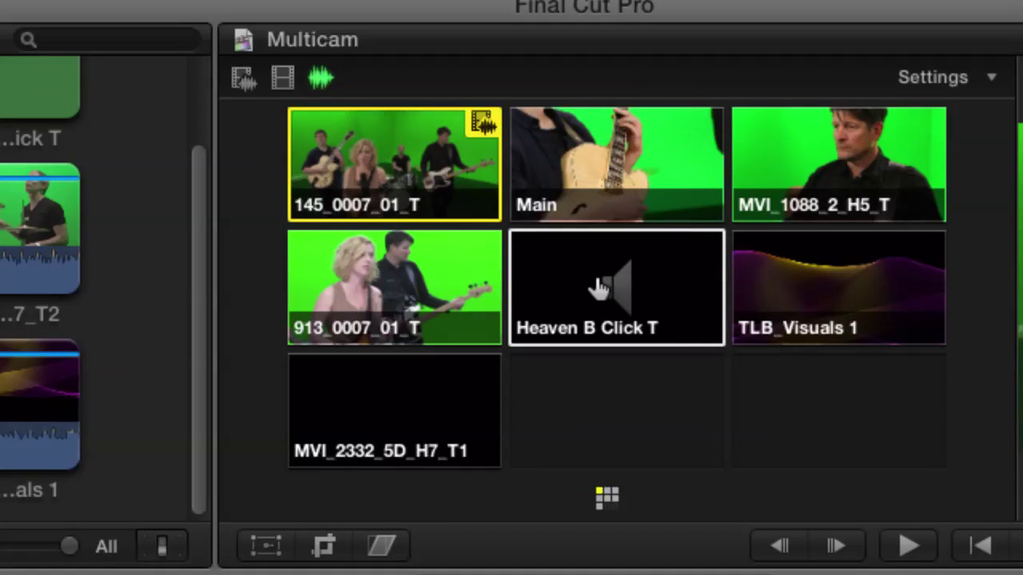
left_click(600, 288)
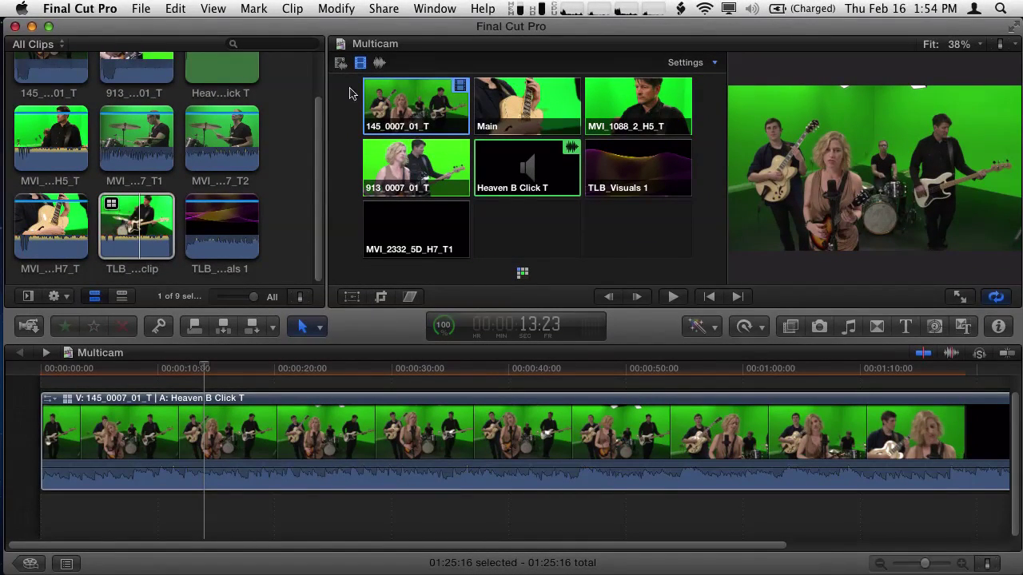
- Return the playhead to the start of the Multicam timeline
key("Home")
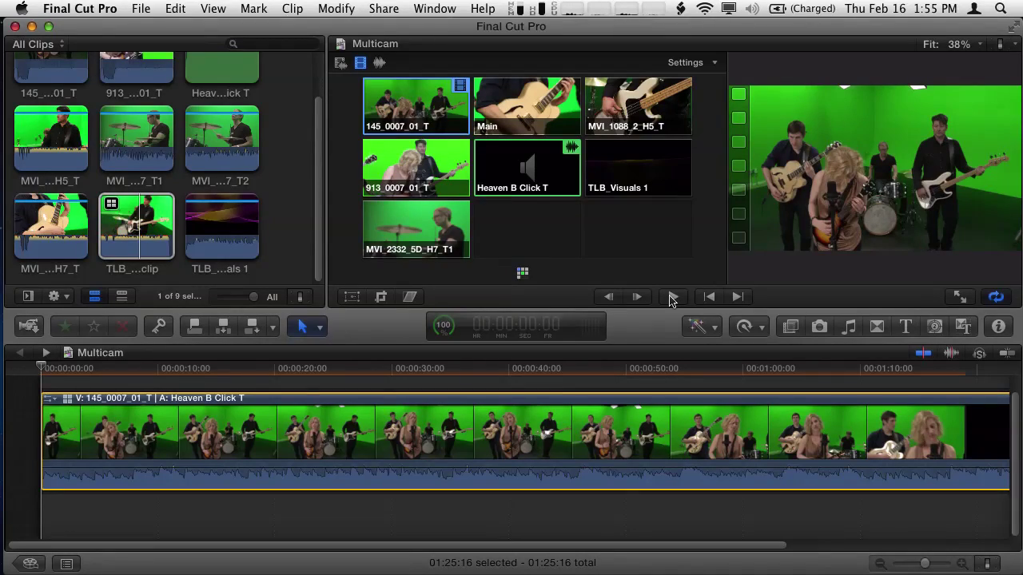
- Play the Multicam clip, cutting live to drummer, bass, singer, full band and Main guitar angles
left_click(672, 296)
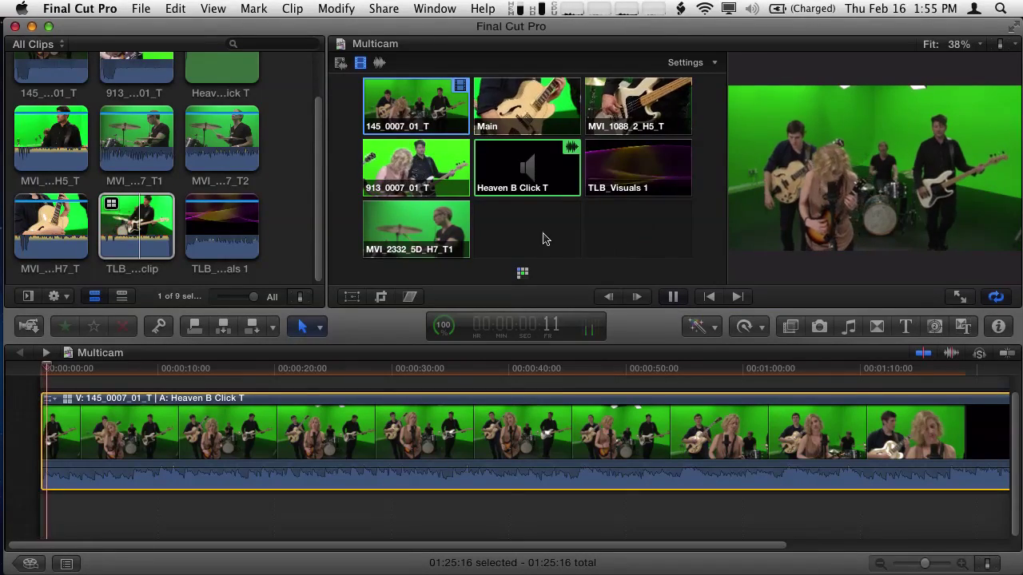
left_click(429, 228)
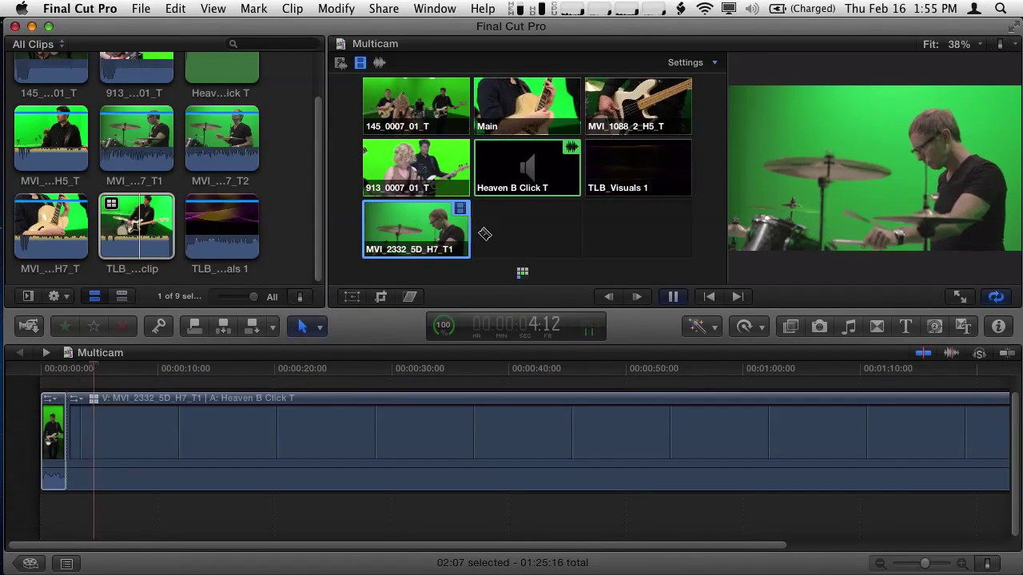
left_click(663, 99)
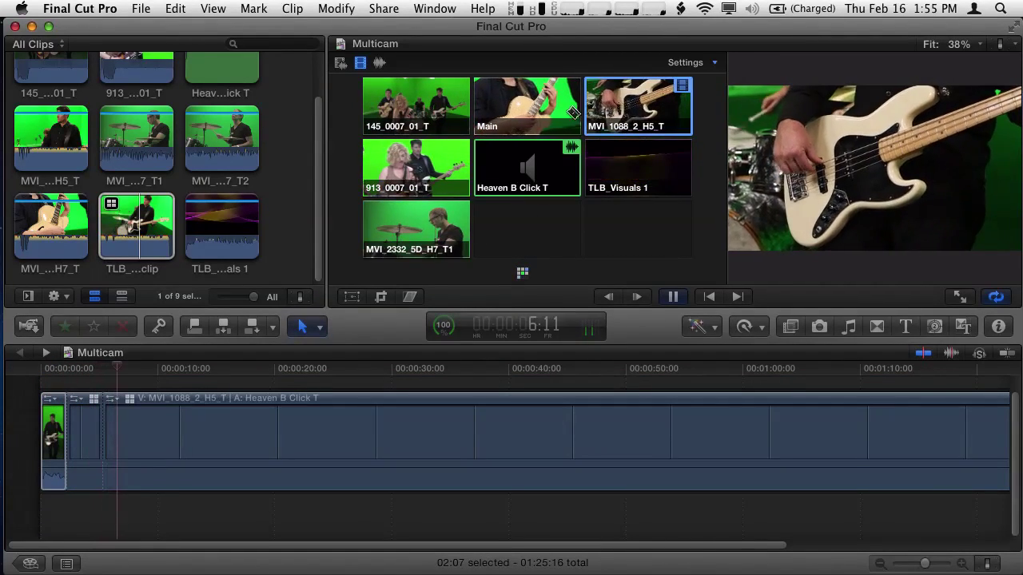
left_click(422, 164)
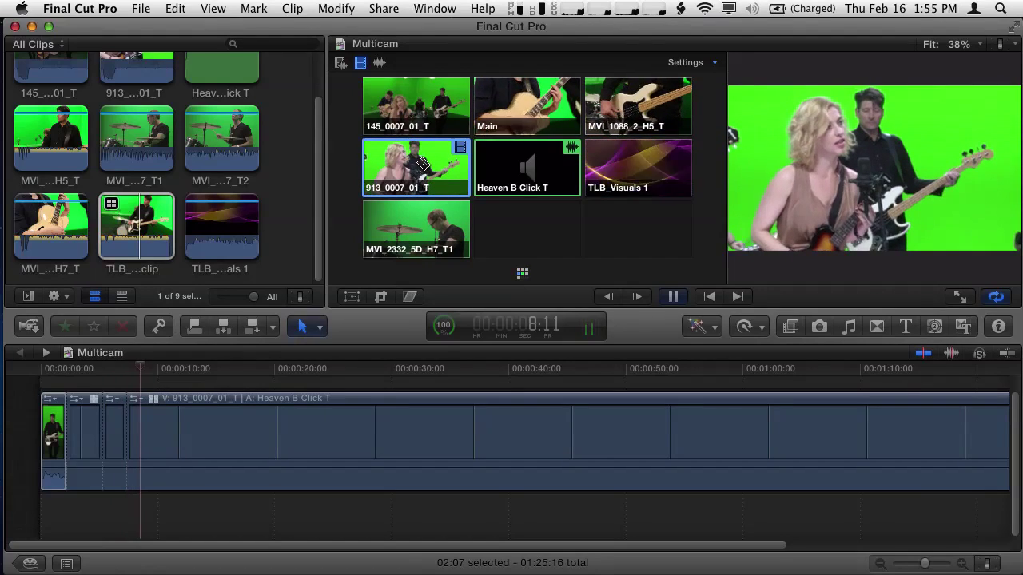
left_click(446, 106)
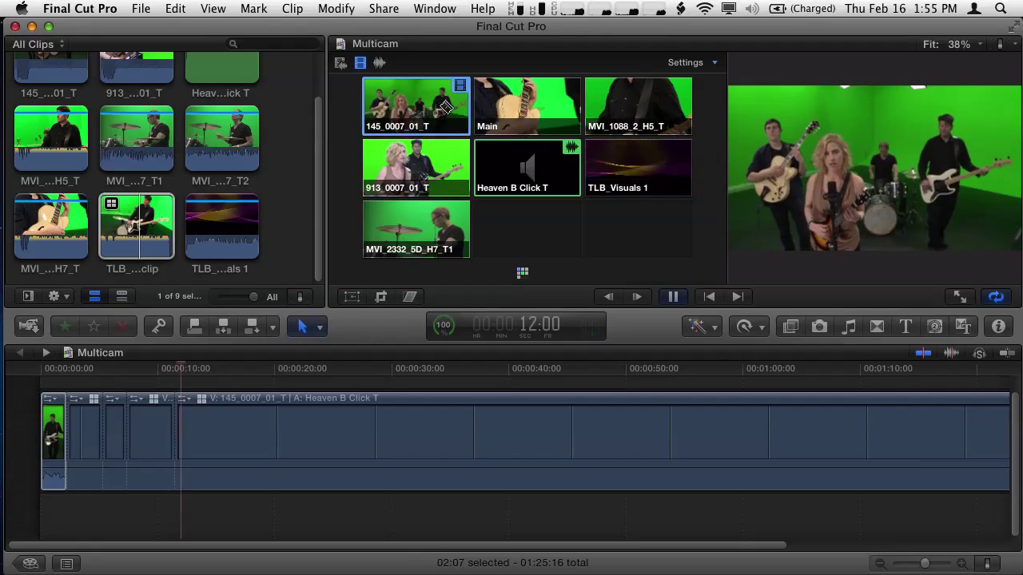
left_click(543, 109)
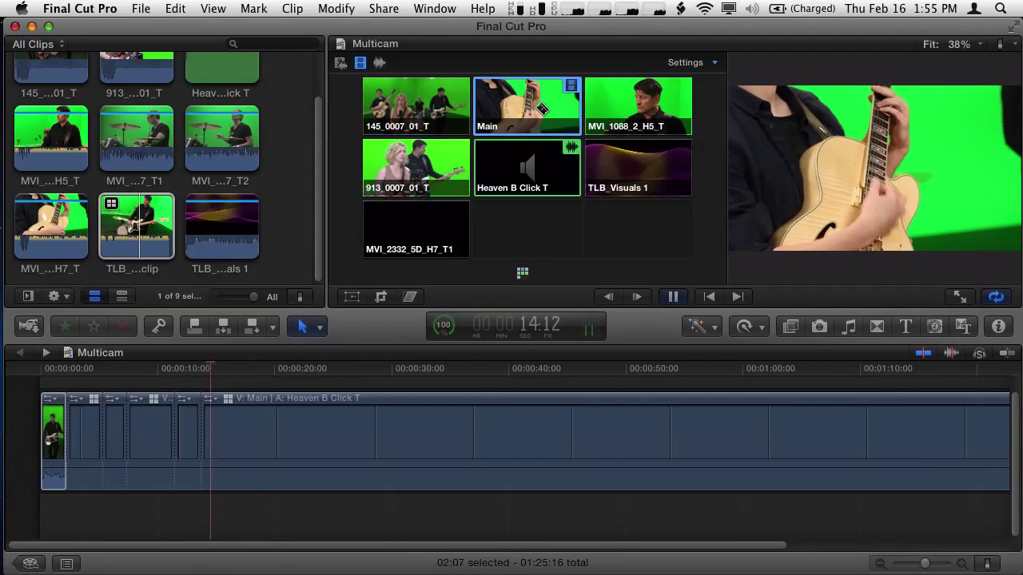
- Cut with angle keys 3, 1, 4, 6 (TLB_Visuals 1), 1, then stop and select the first clip
key("3")
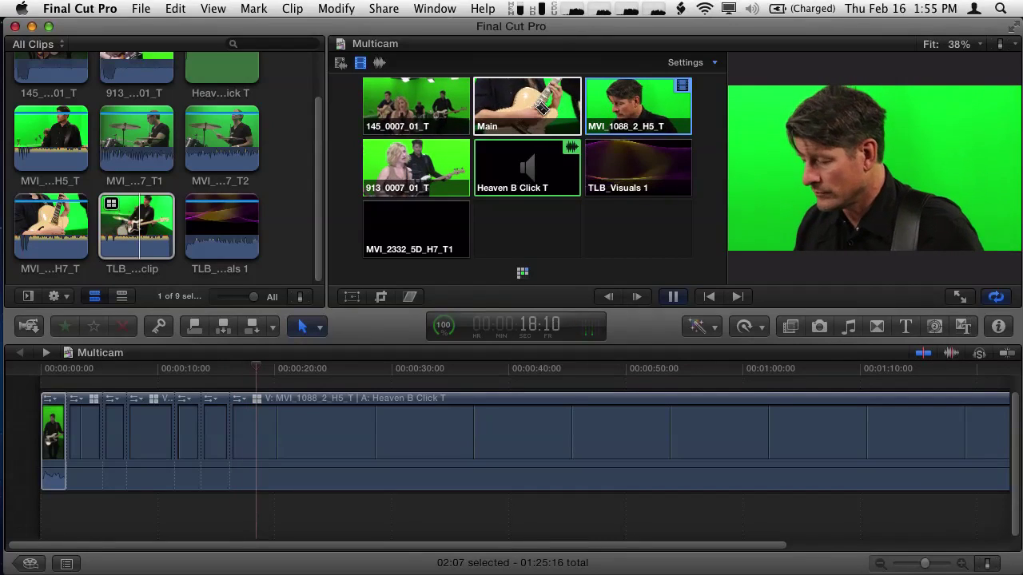
key("1")
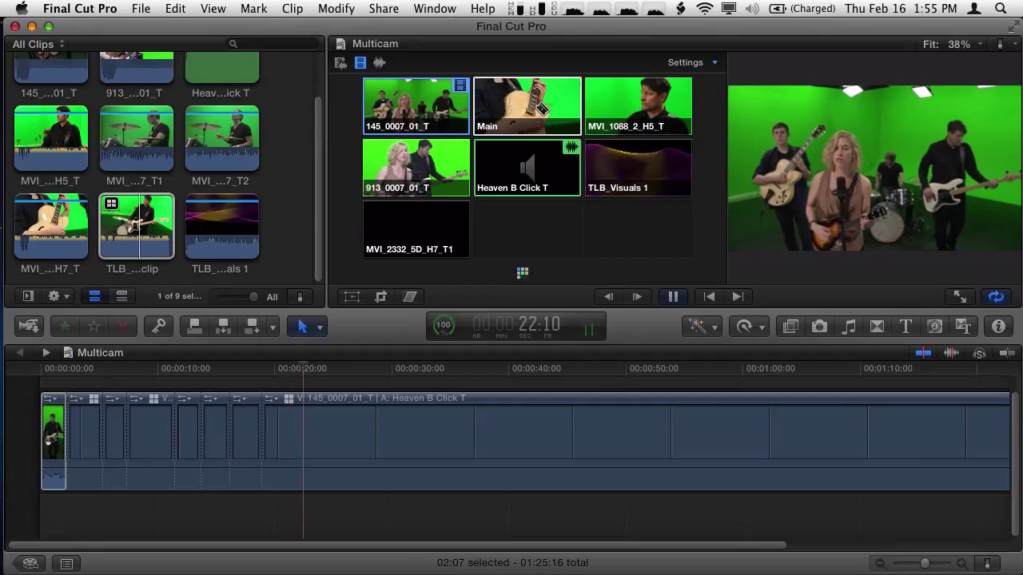
key("4")
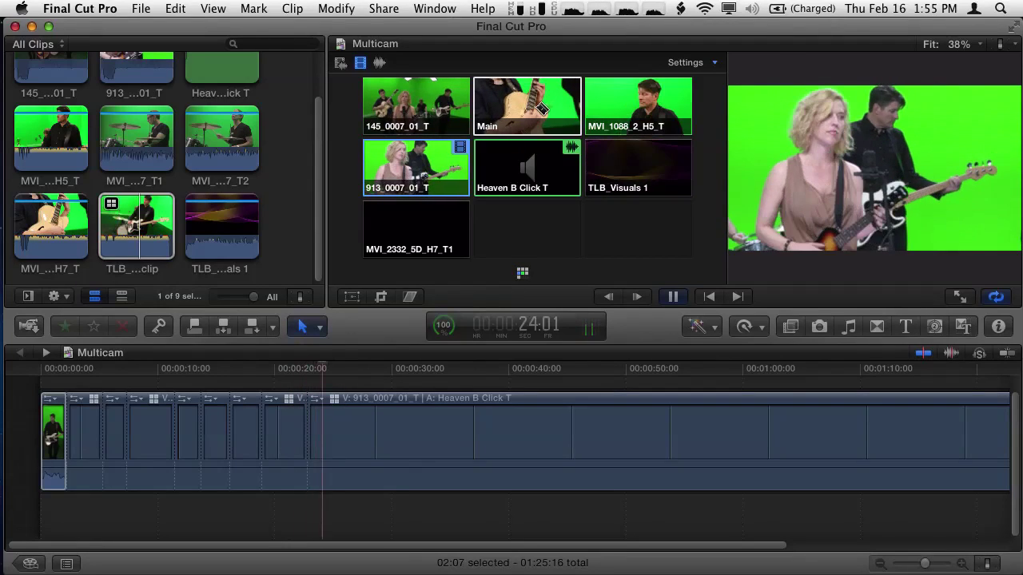
key("6")
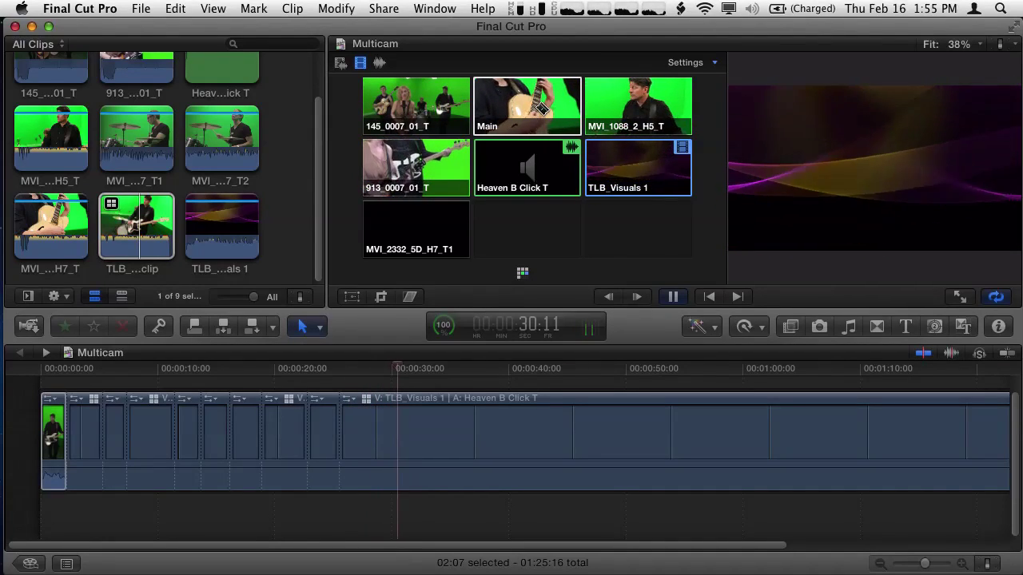
key("1")
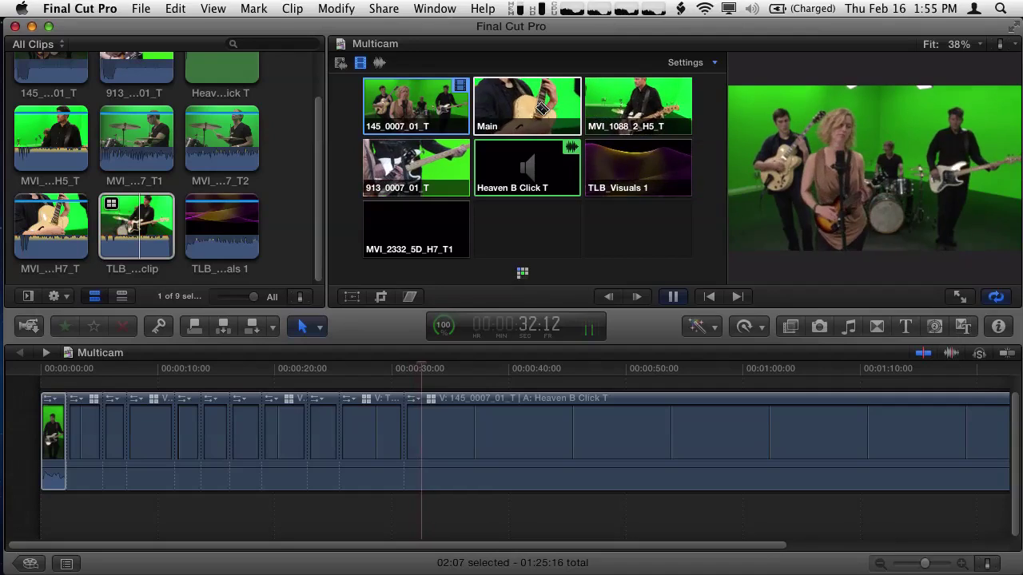
key("space")
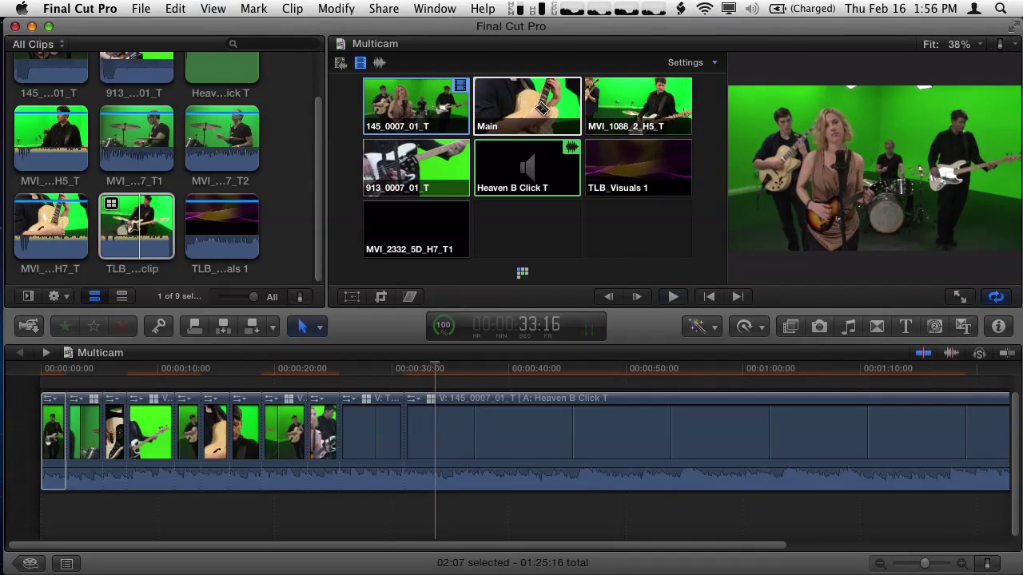
left_click(52, 436)
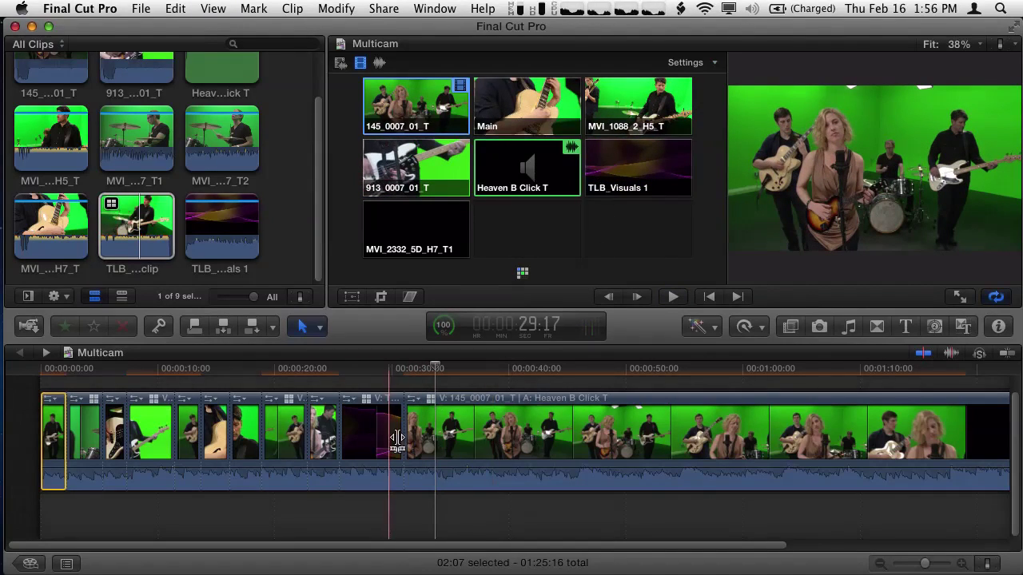